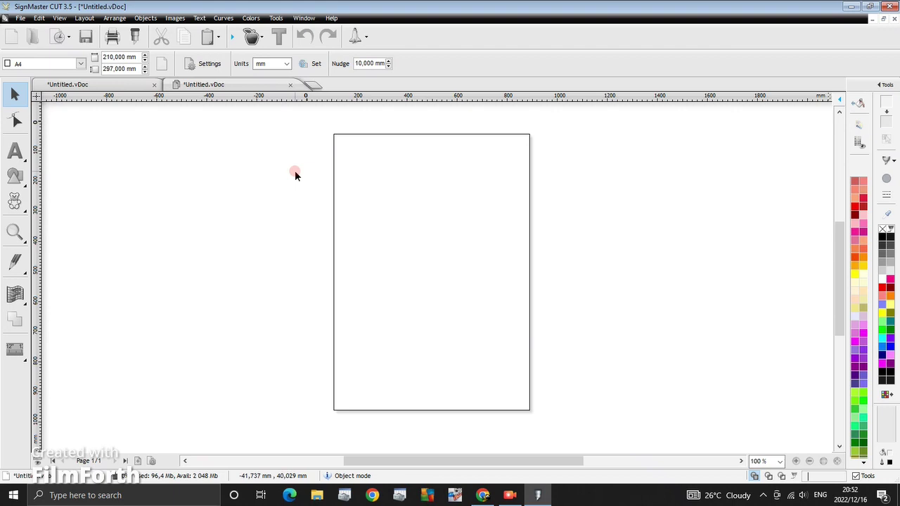
Step: Insert the rounded black square clipart with the white pointed-petal star from the general clipart library onto the page
click(21, 207)
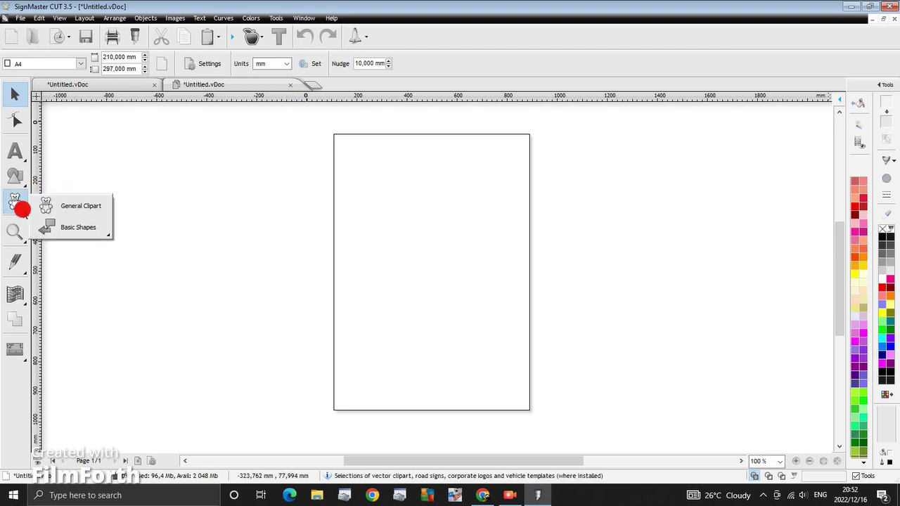
click(83, 206)
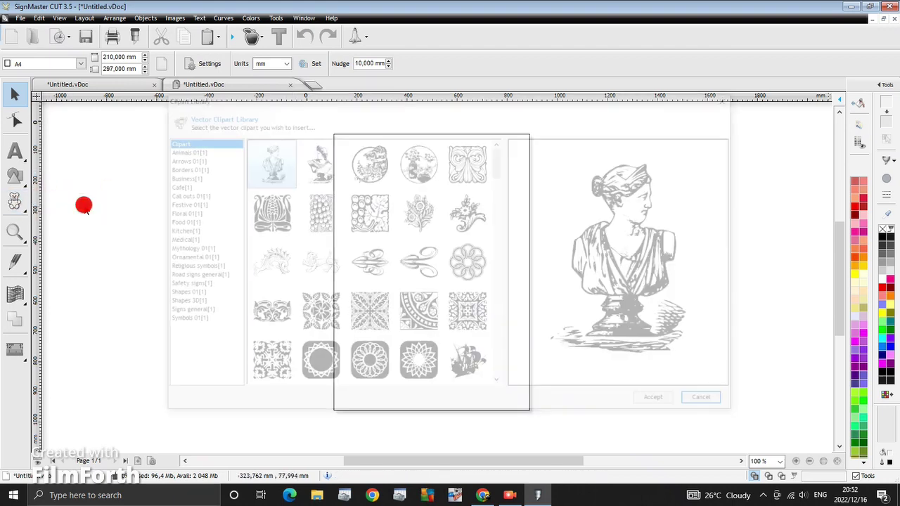
click(458, 285)
click(418, 364)
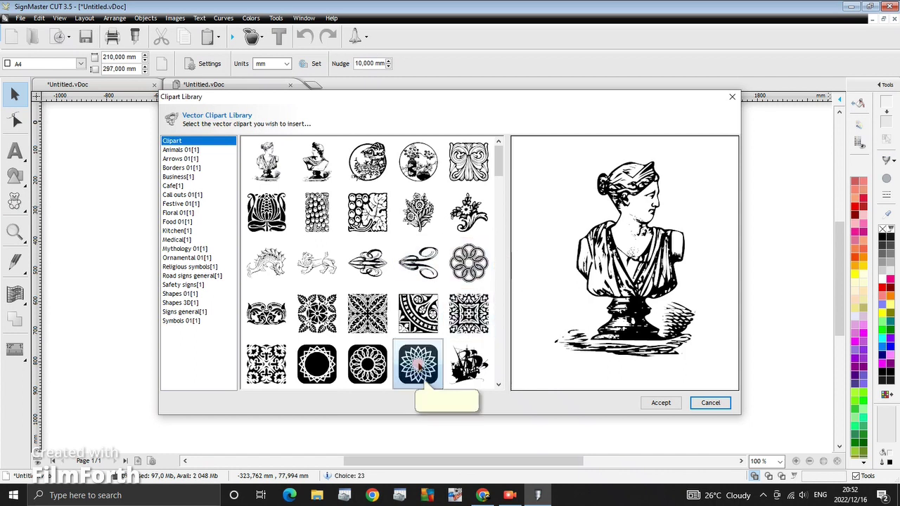
click(417, 364)
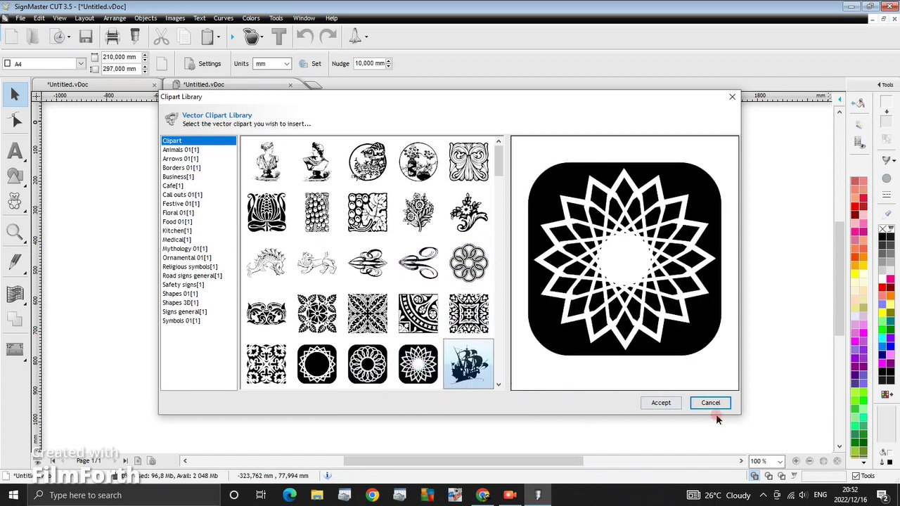
click(661, 404)
click(409, 196)
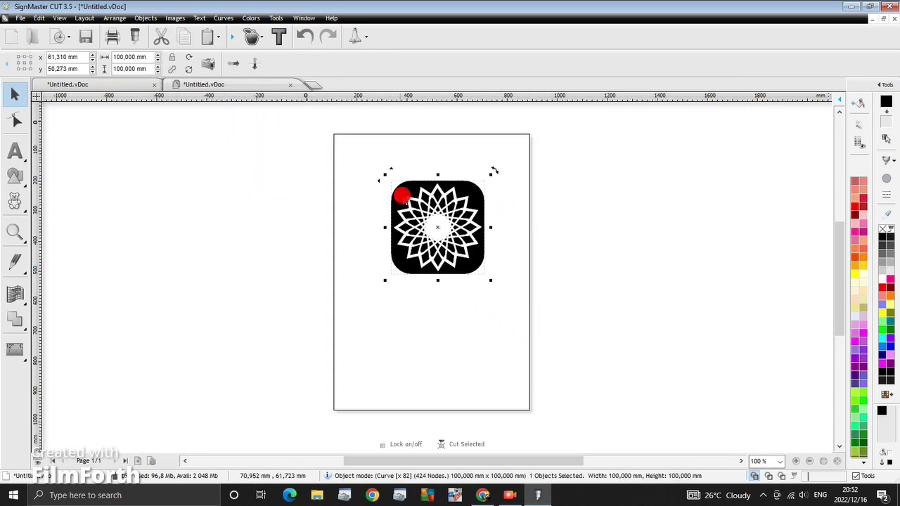
Step: Enlarge the star clipart proportionally to about 146 mm square and reposition it in the upper half of the page
drag(482, 276, 527, 317)
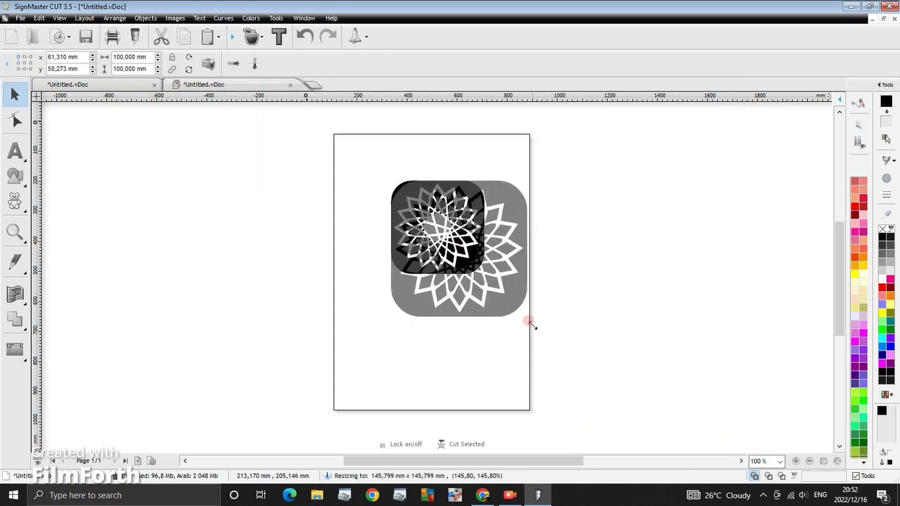
drag(450, 241, 424, 225)
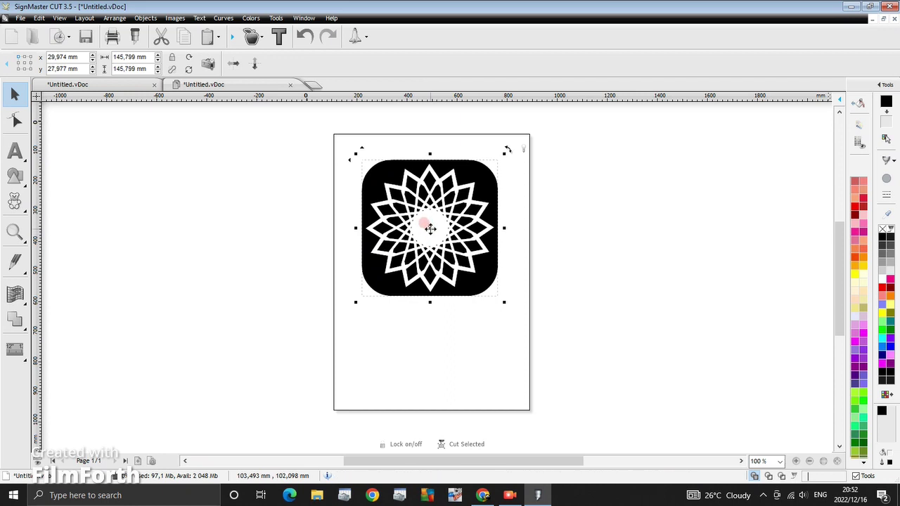
drag(430, 234, 417, 226)
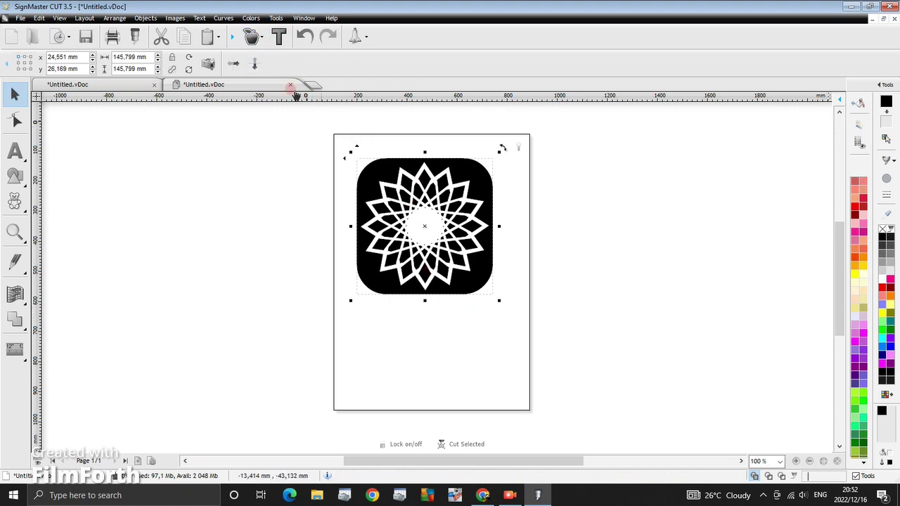
Step: Create a cutting contour for the star clipart with Keep Holes enabled
click(262, 39)
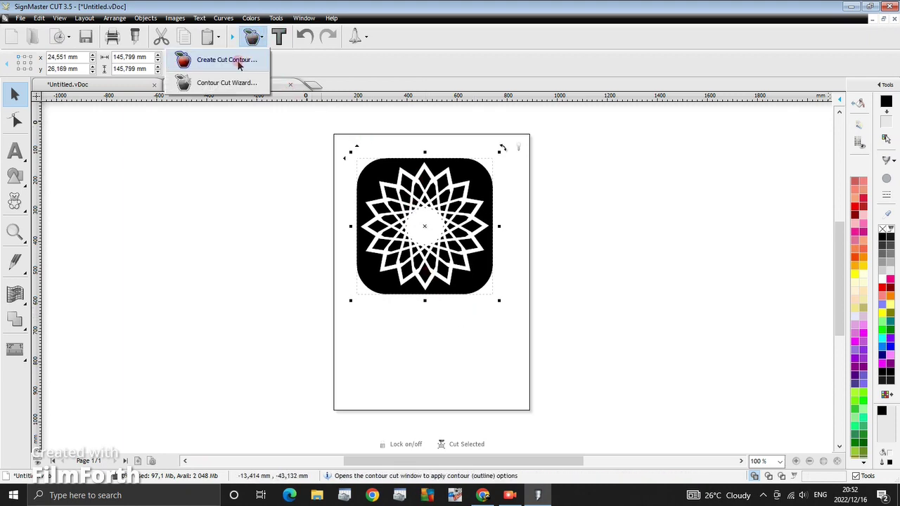
click(239, 61)
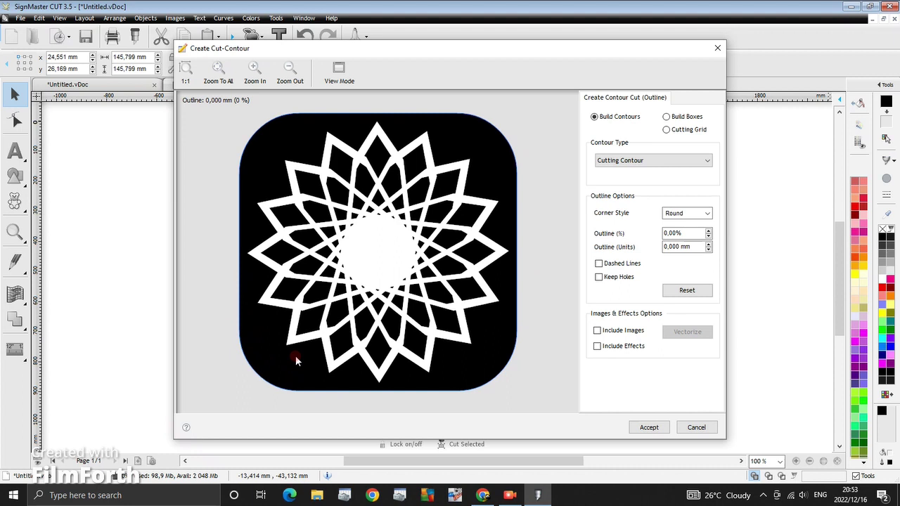
click(598, 276)
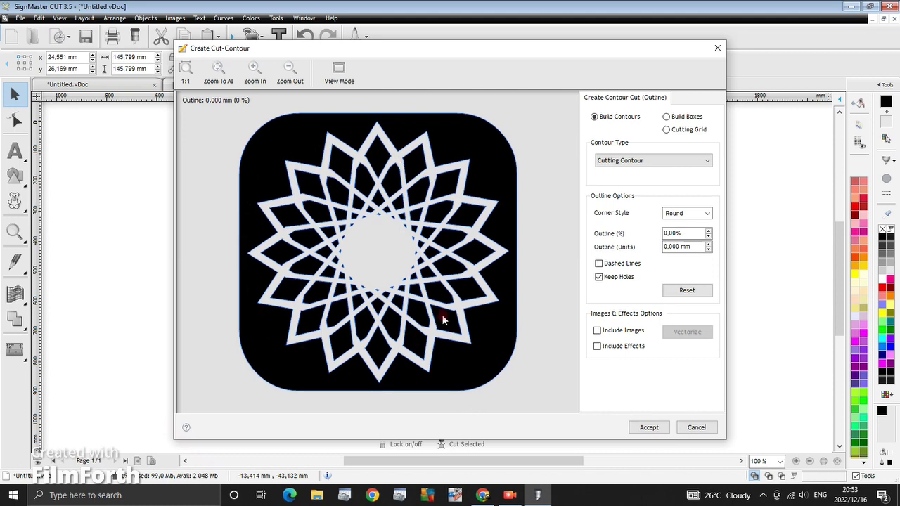
click(648, 428)
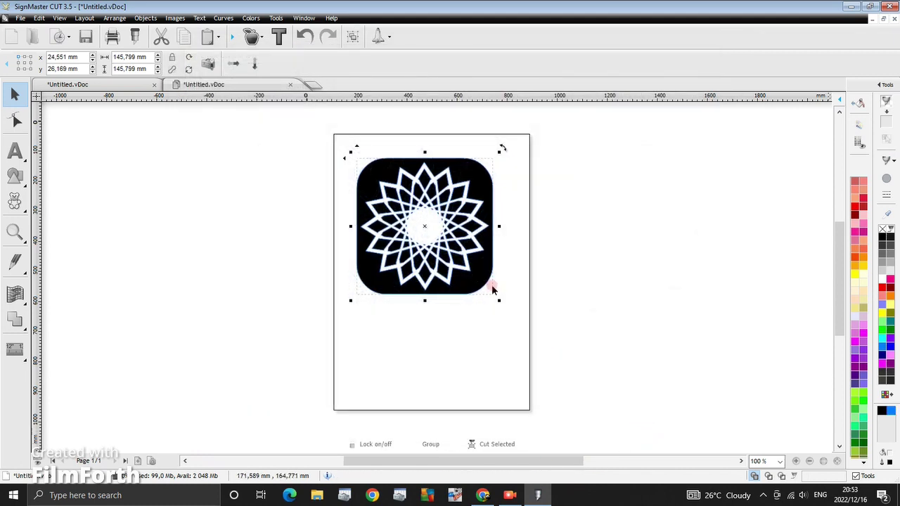
Step: Select only the star's contour outline and move it off the black artwork to its left
click(506, 269)
click(431, 227)
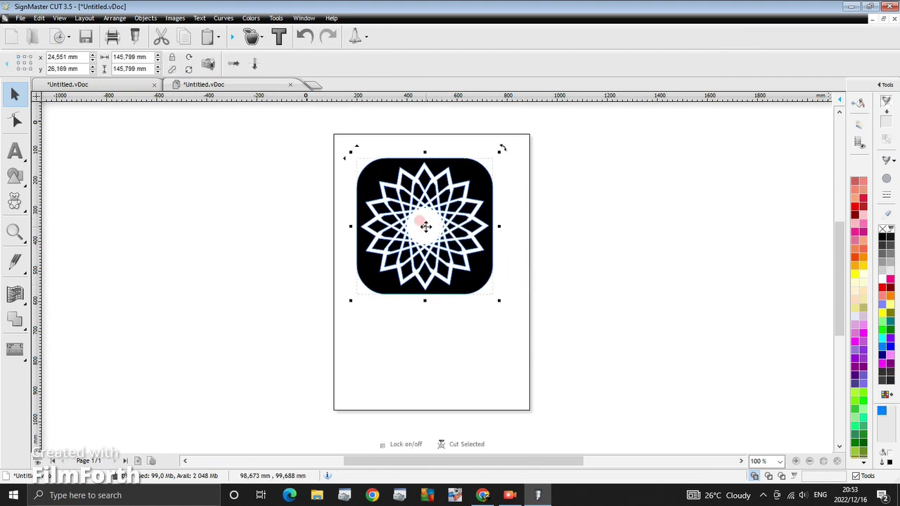
drag(430, 227, 283, 223)
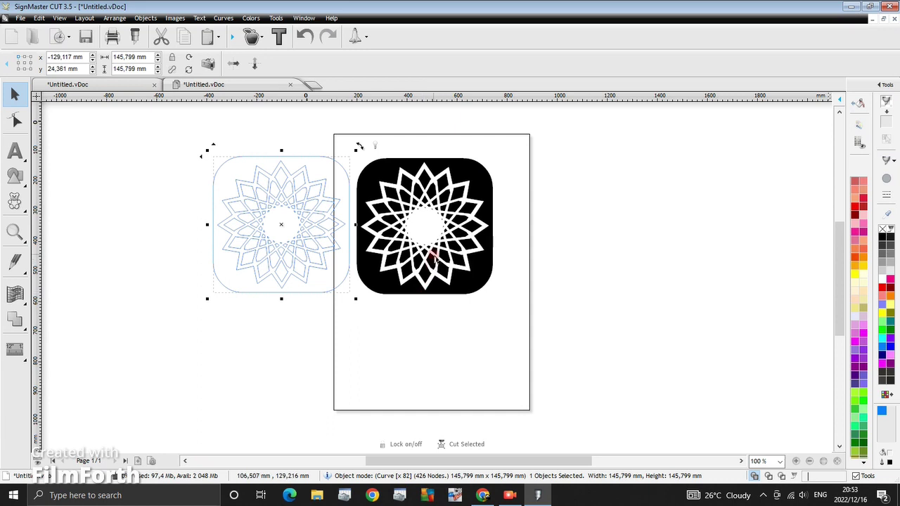
Step: Move the black star artwork to the page's upper right and its contour outline up beside it, roughly level
click(458, 254)
drag(428, 225, 441, 228)
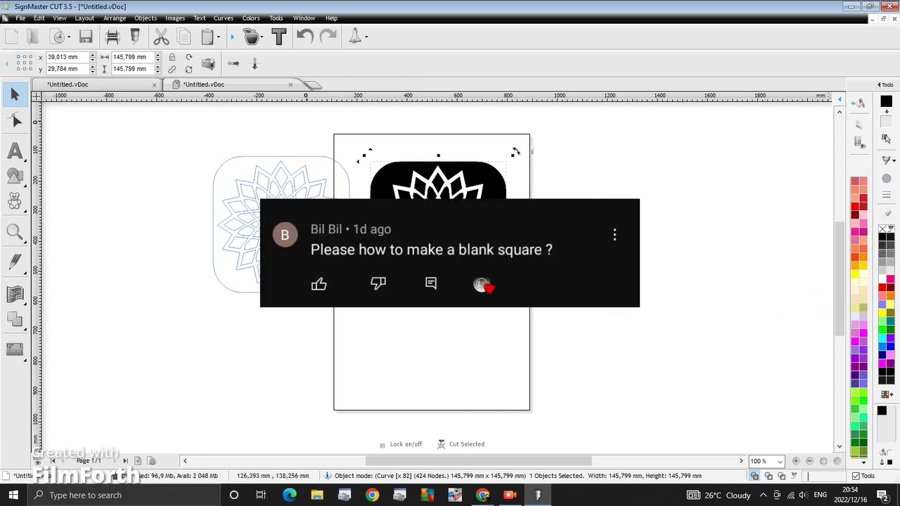
drag(440, 230, 470, 201)
click(292, 223)
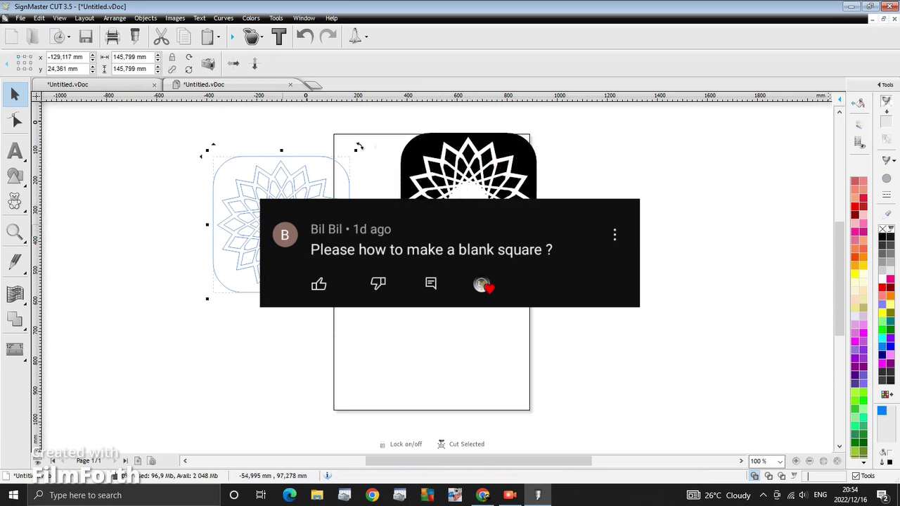
drag(283, 223, 319, 194)
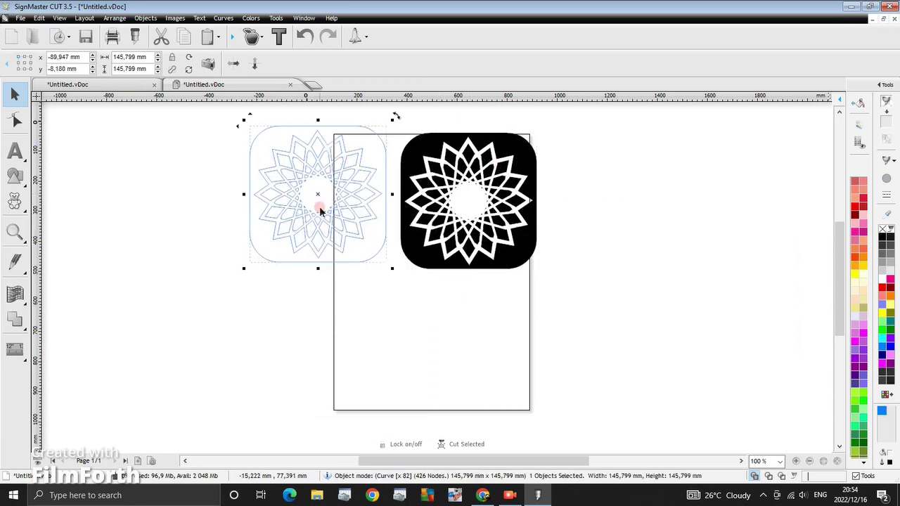
click(467, 200)
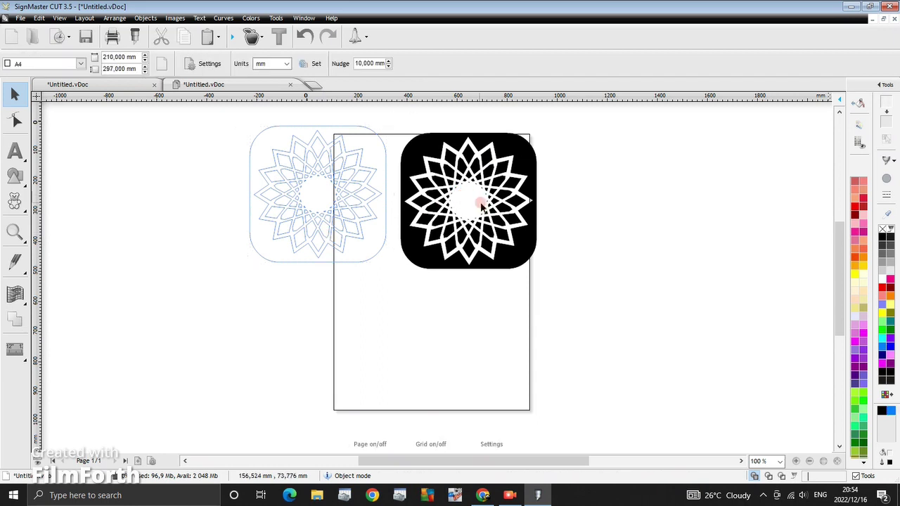
click(463, 199)
drag(469, 200, 468, 196)
click(419, 307)
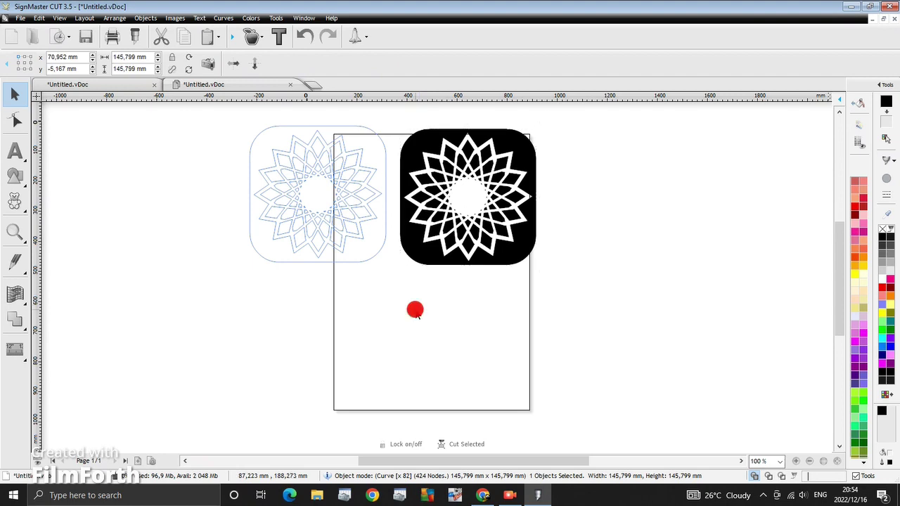
click(20, 17)
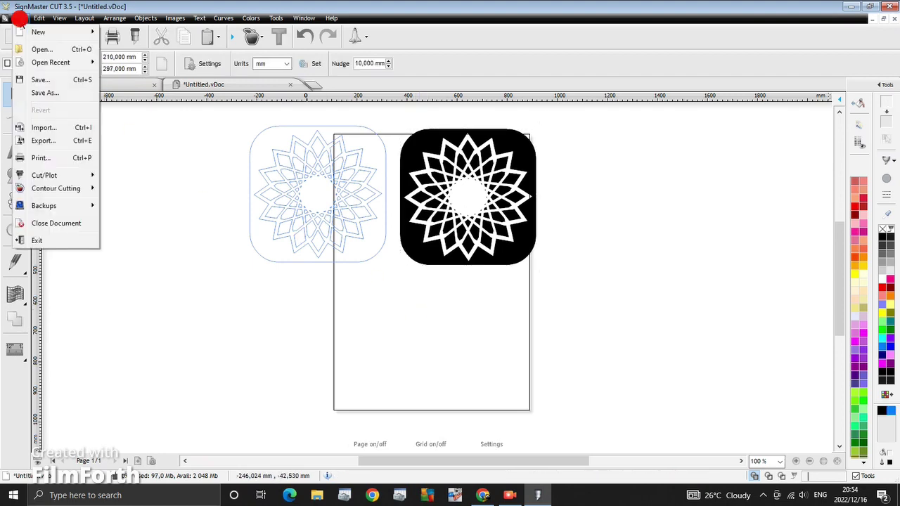
click(42, 128)
scroll(430, 297, down, 15)
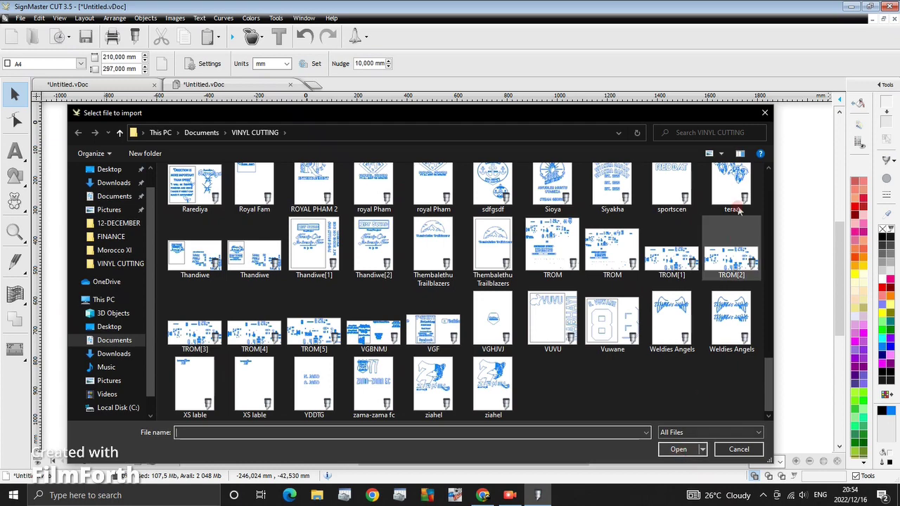
click(764, 113)
click(562, 303)
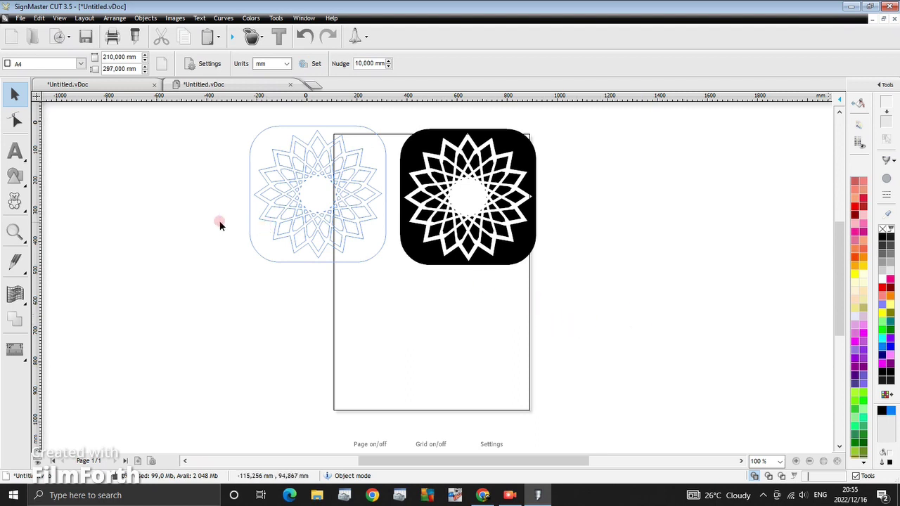
Step: Draw a rectangle about 99 mm wide and 89 mm high on the page below the star designs
click(20, 177)
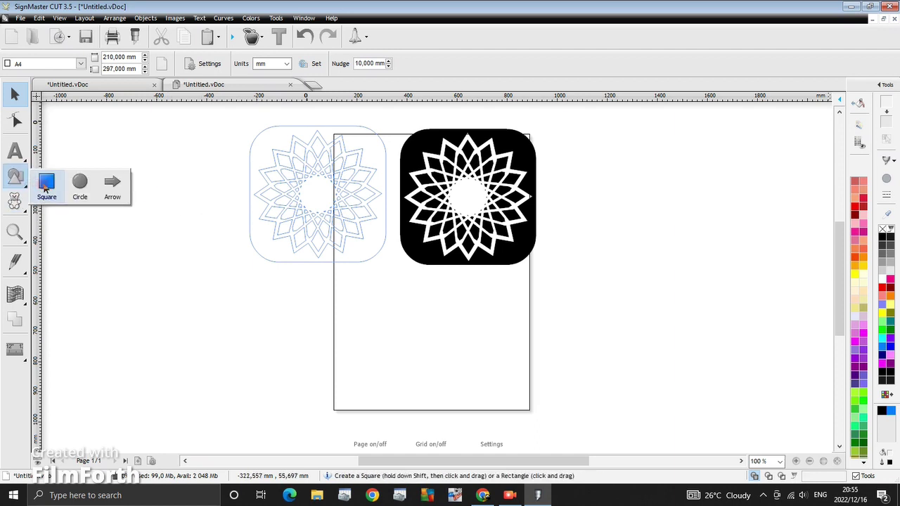
click(45, 184)
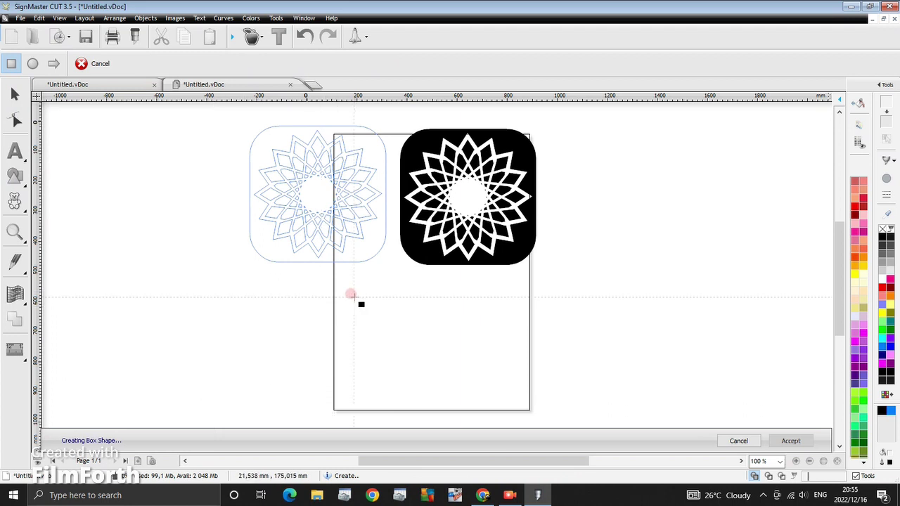
mouse_move(401, 336)
mouse_down()
mouse_move(471, 378)
mouse_move(446, 373)
mouse_up()
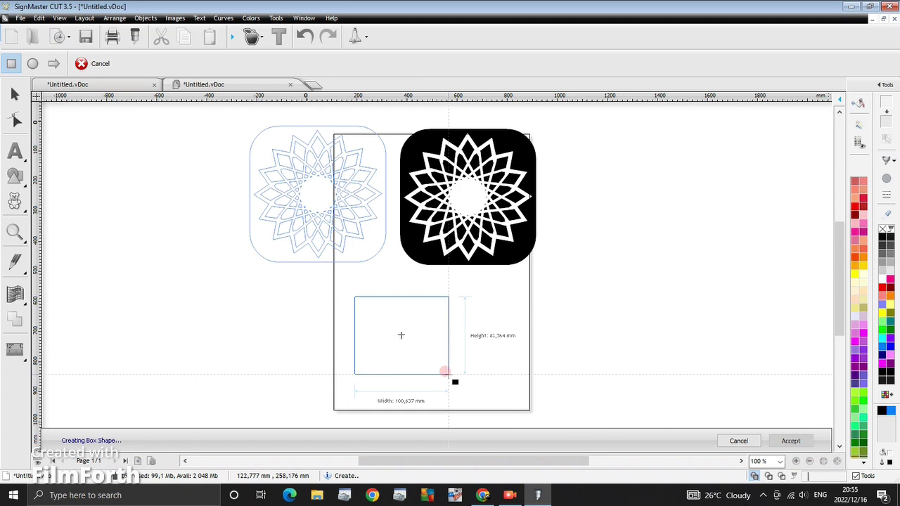
drag(447, 373, 446, 378)
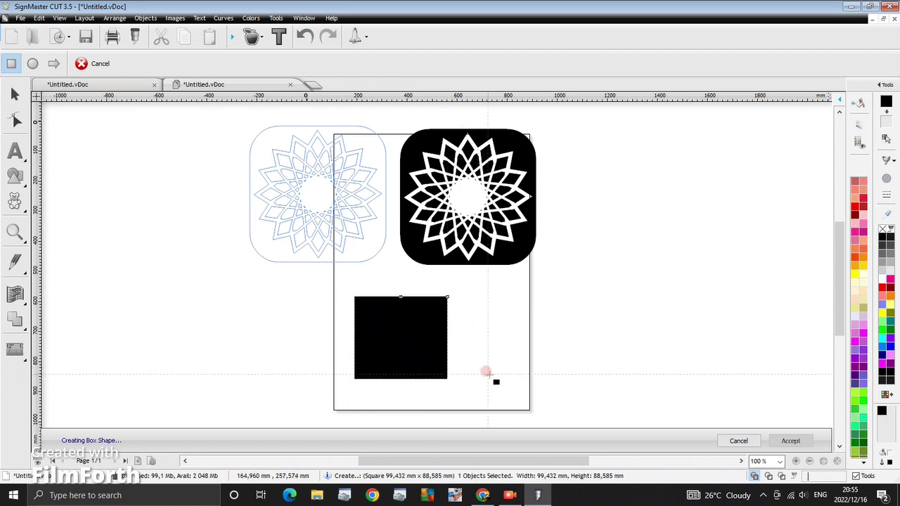
Step: Reposition the black rectangle in the page's lower half and enlarge it to about 130 by 115 mm
click(14, 94)
drag(391, 339, 566, 317)
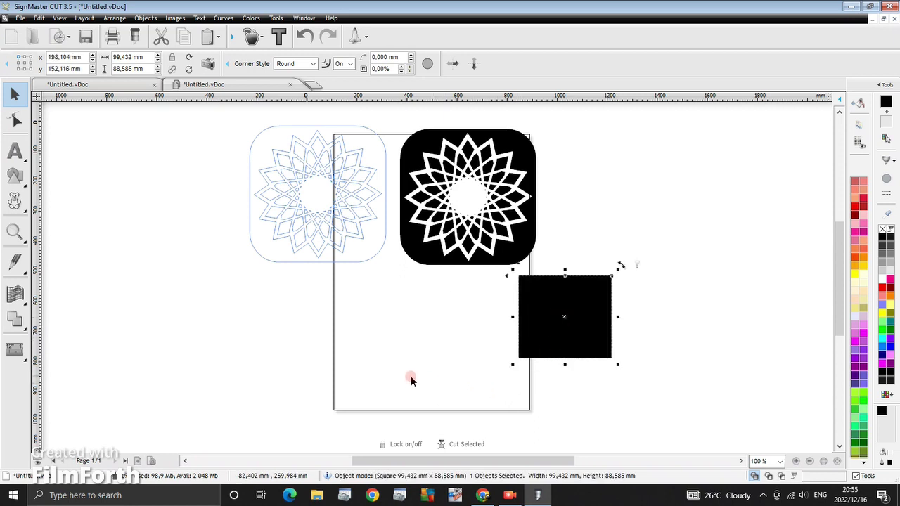
drag(566, 314, 405, 317)
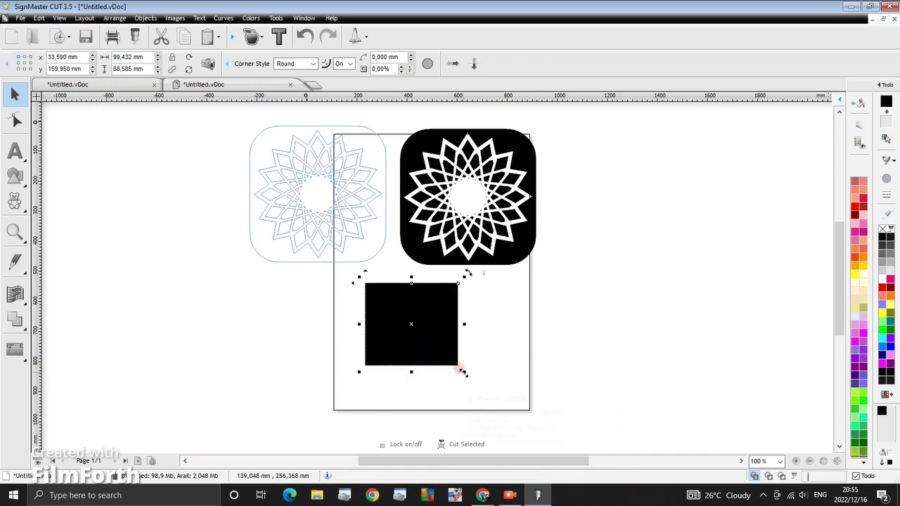
drag(463, 371, 494, 395)
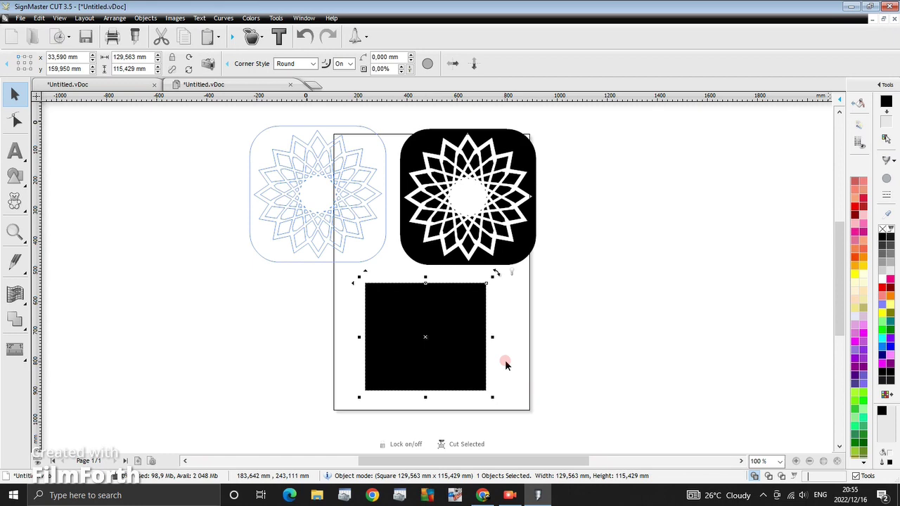
Step: Create a cutting contour around the black rectangle with the default outline options
click(253, 37)
click(226, 60)
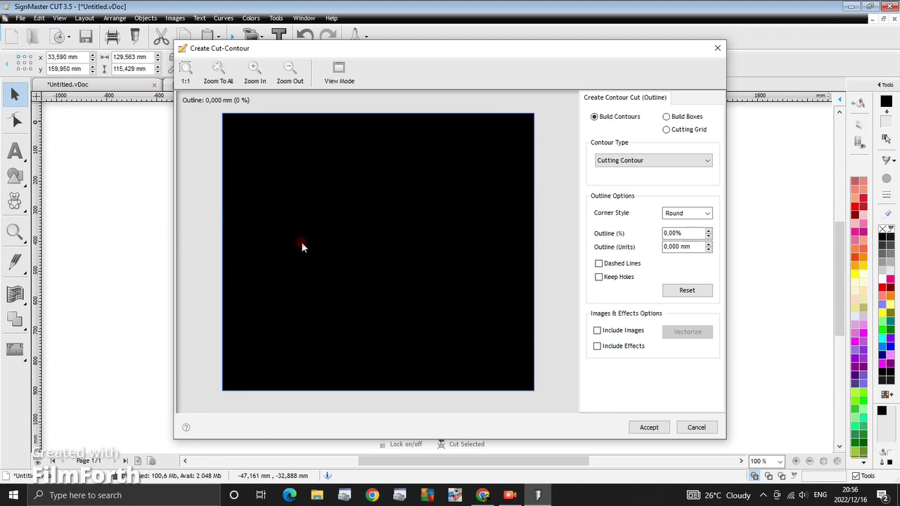
click(650, 429)
click(499, 364)
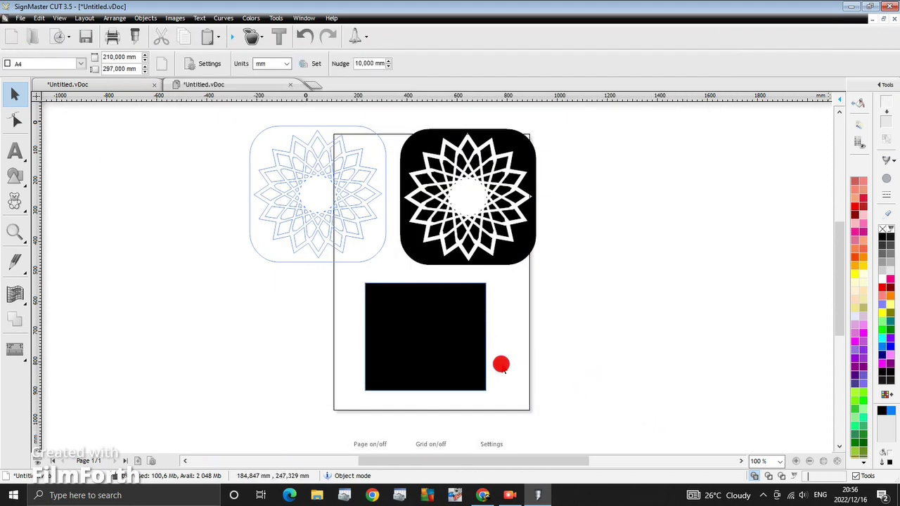
Step: Separate the rectangle from its contour, moving the black fill right of the page and the outline left of it
click(422, 331)
drag(427, 337, 607, 303)
click(476, 338)
click(471, 287)
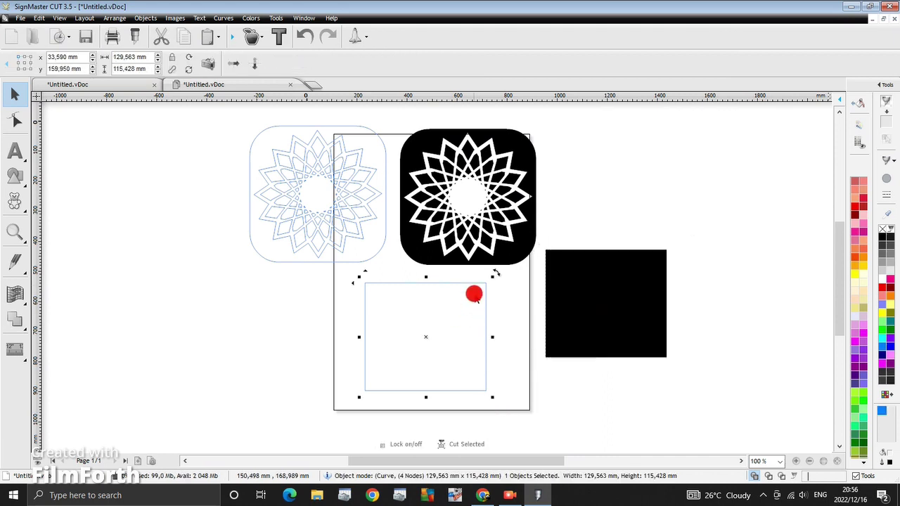
drag(420, 333, 174, 320)
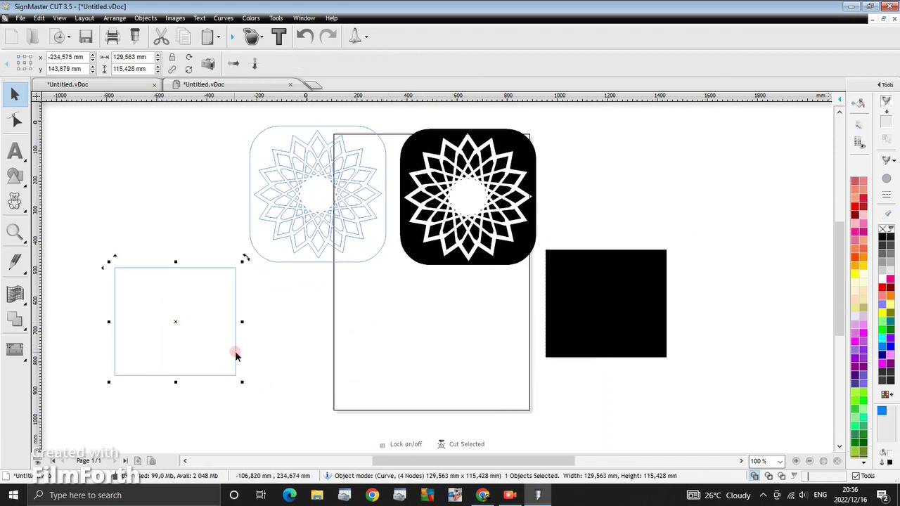
Step: Resize the blank rectangle outline to about 226 mm wide and 113 mm high
drag(241, 379, 269, 401)
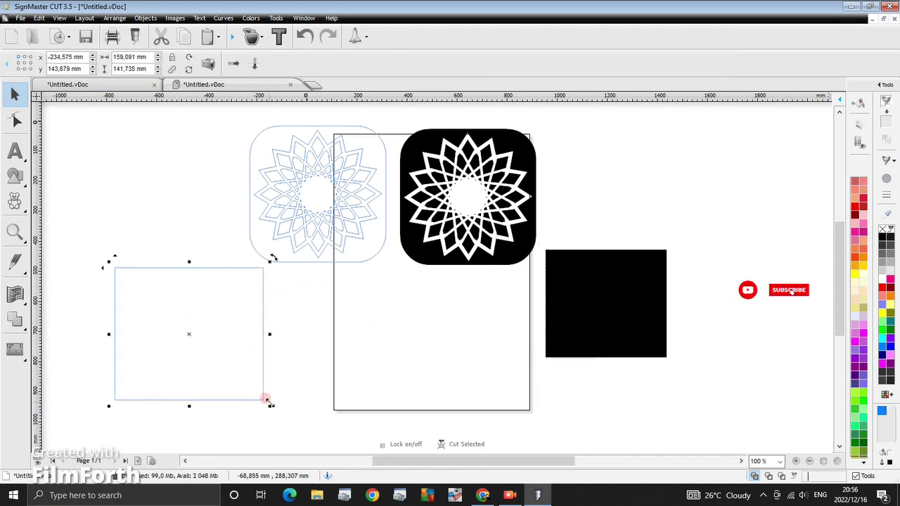
drag(272, 336, 326, 335)
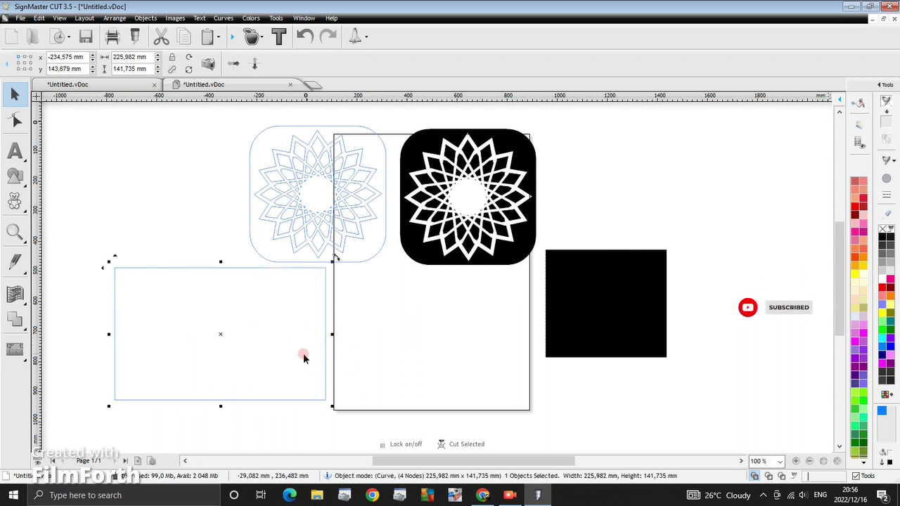
drag(223, 266, 217, 289)
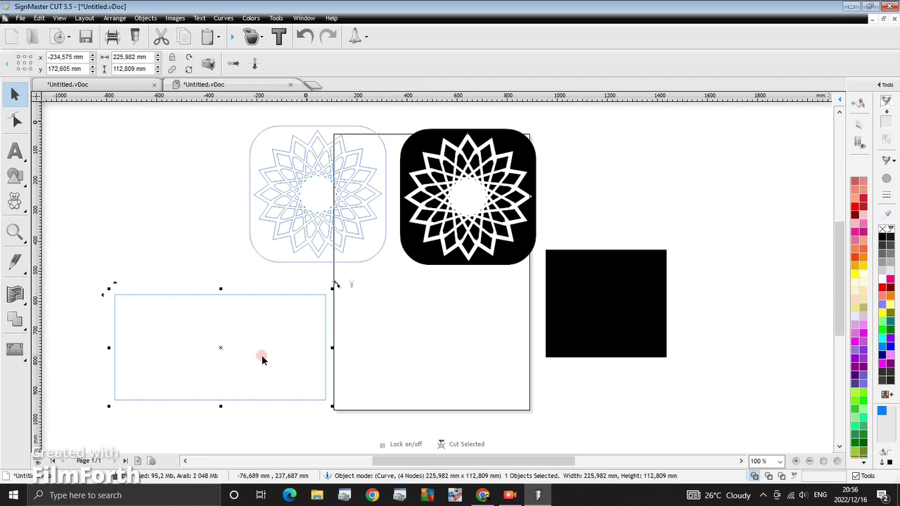
Step: Move the blank rectangle outline right so it overlaps the page below the star contour, and deselect it
drag(212, 344, 289, 331)
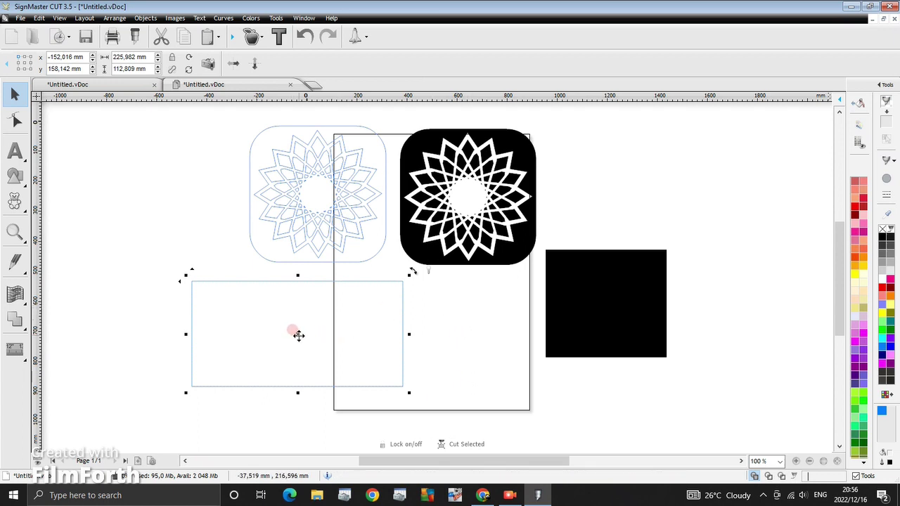
drag(299, 335, 295, 331)
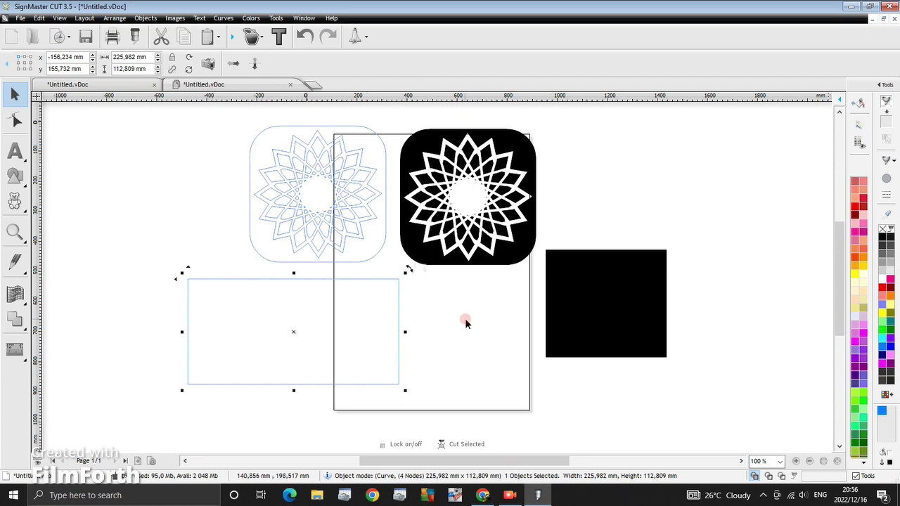
click(465, 320)
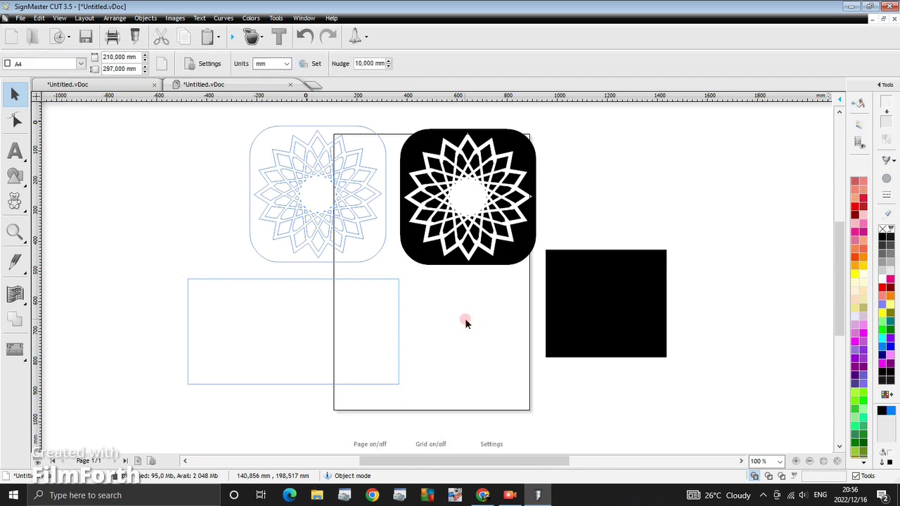